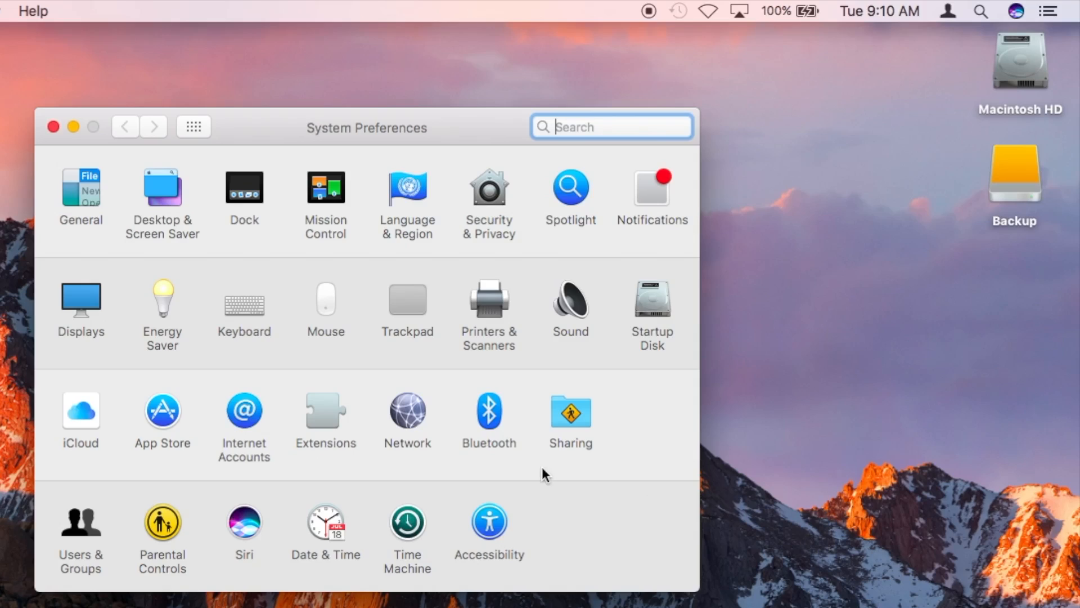
- Set the Backup drive as the Time Machine backup disk without encrypting the backups
click(411, 529)
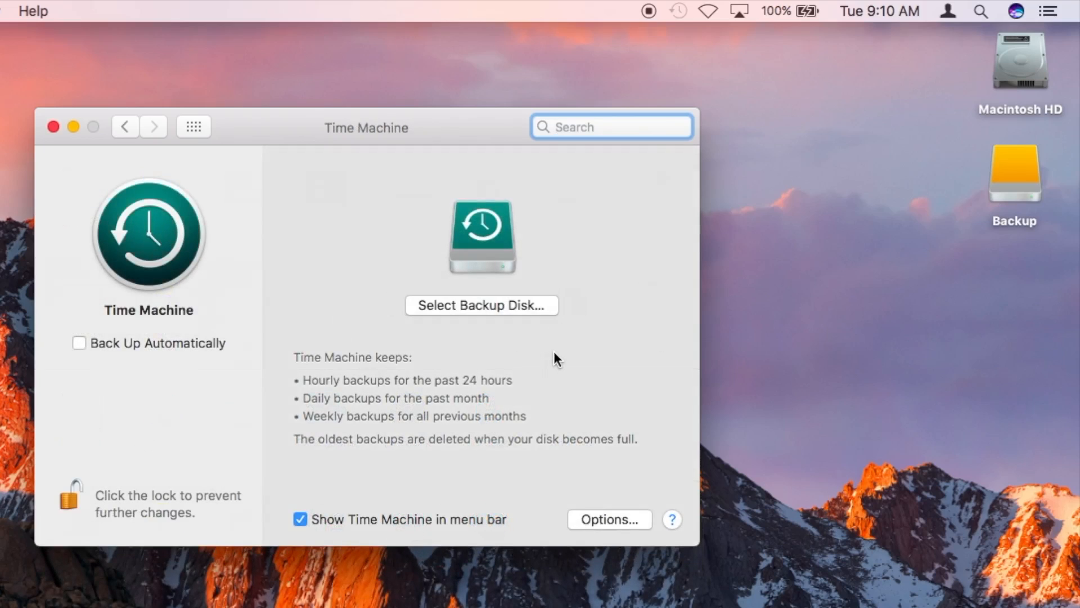
click(493, 306)
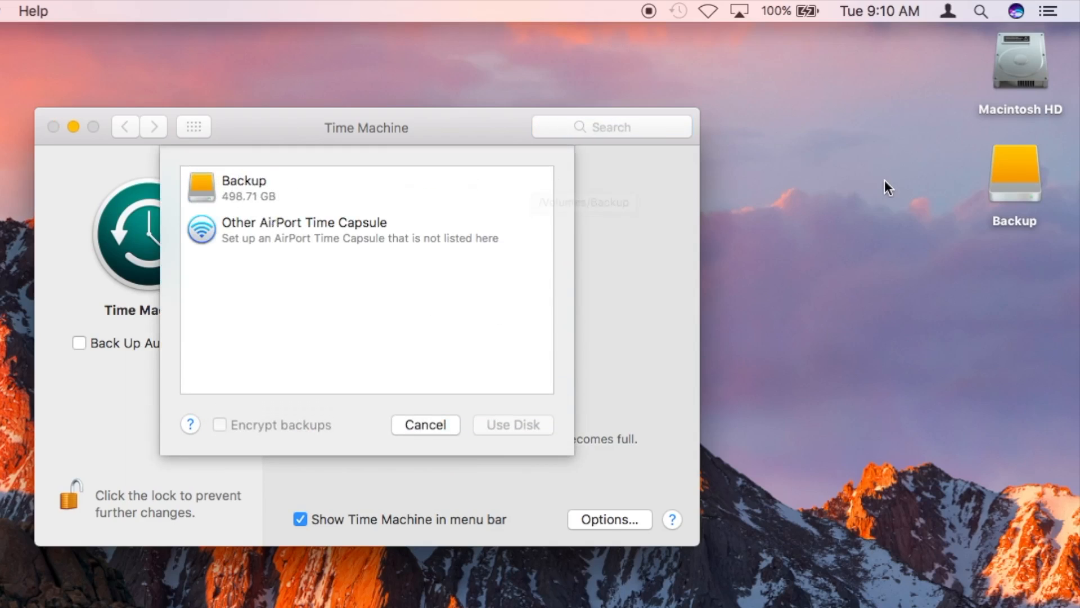
click(231, 192)
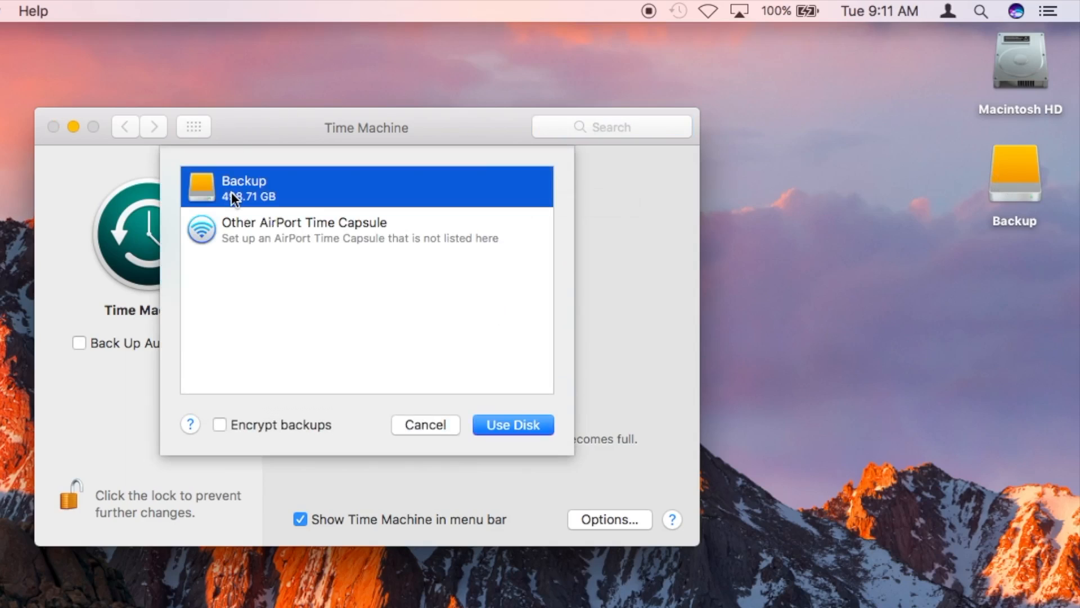
click(498, 425)
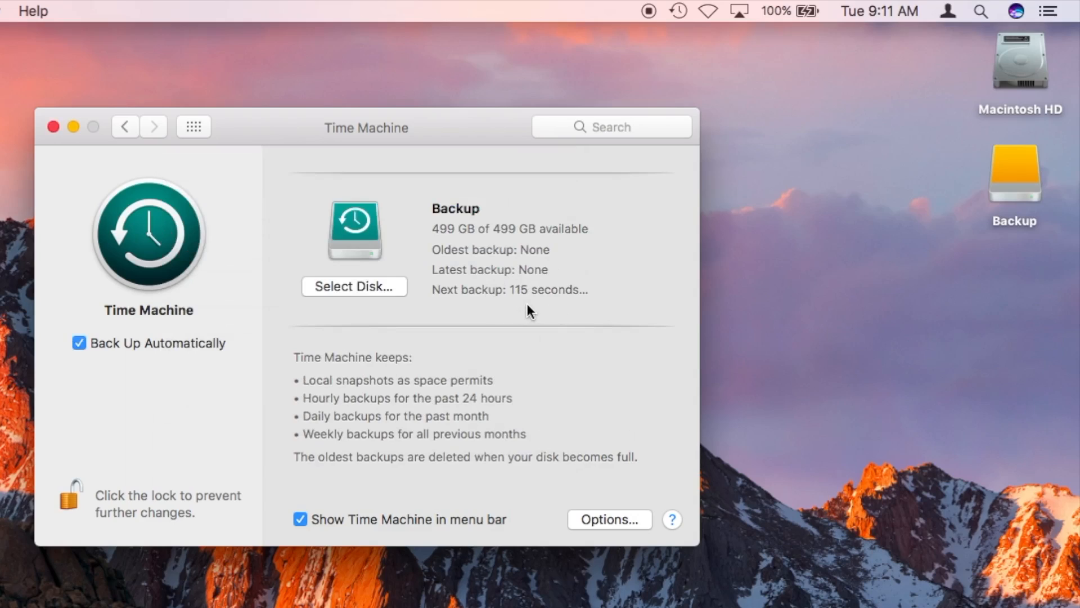
- Add the Movies folder from the home folder to the items excluded from Time Machine backups
click(600, 522)
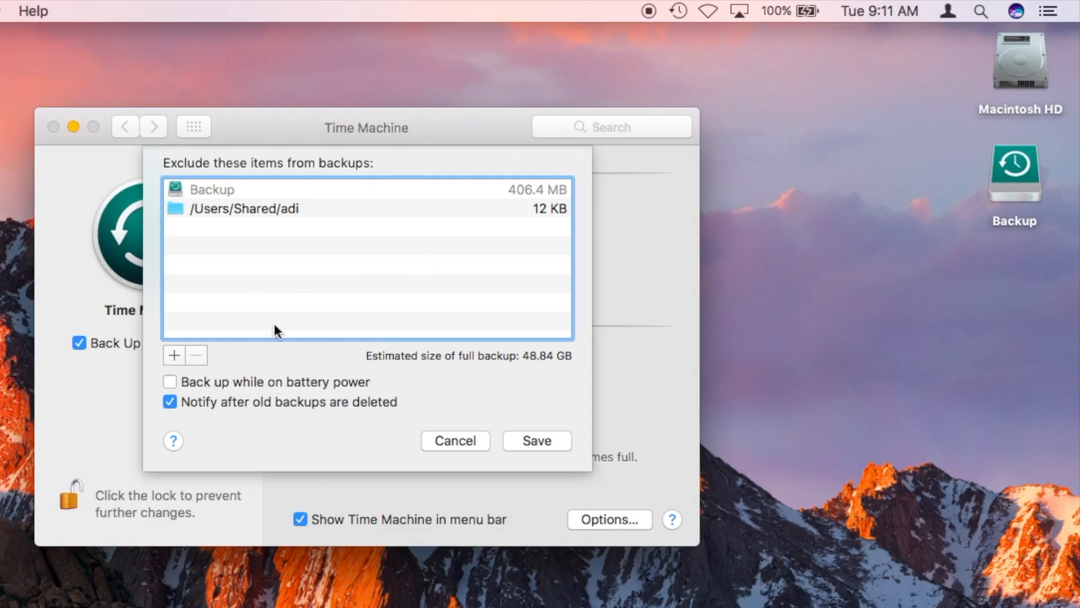
click(177, 351)
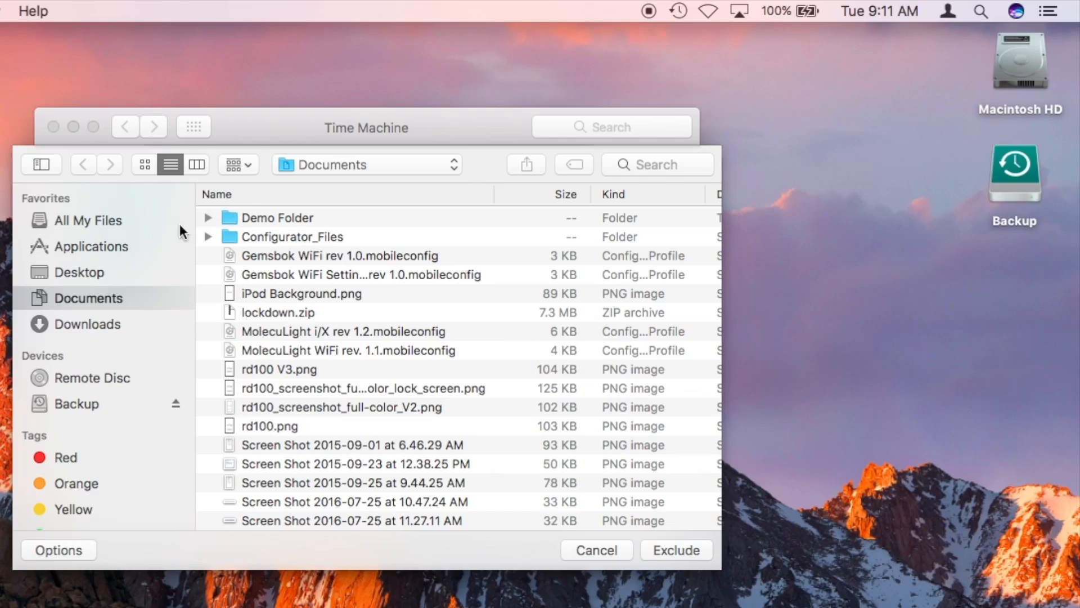
click(310, 166)
click(309, 184)
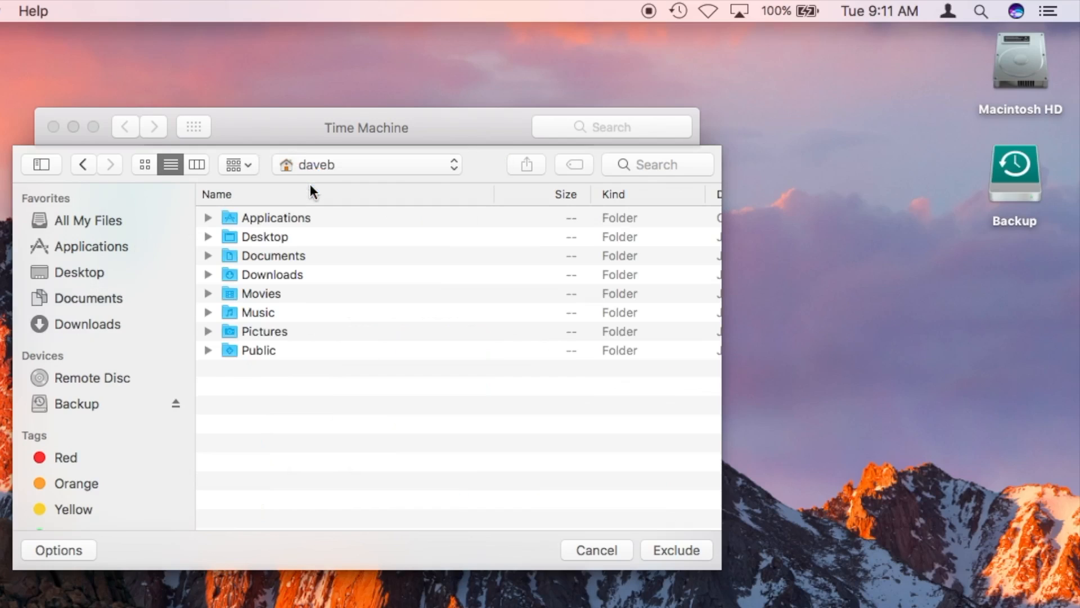
click(234, 292)
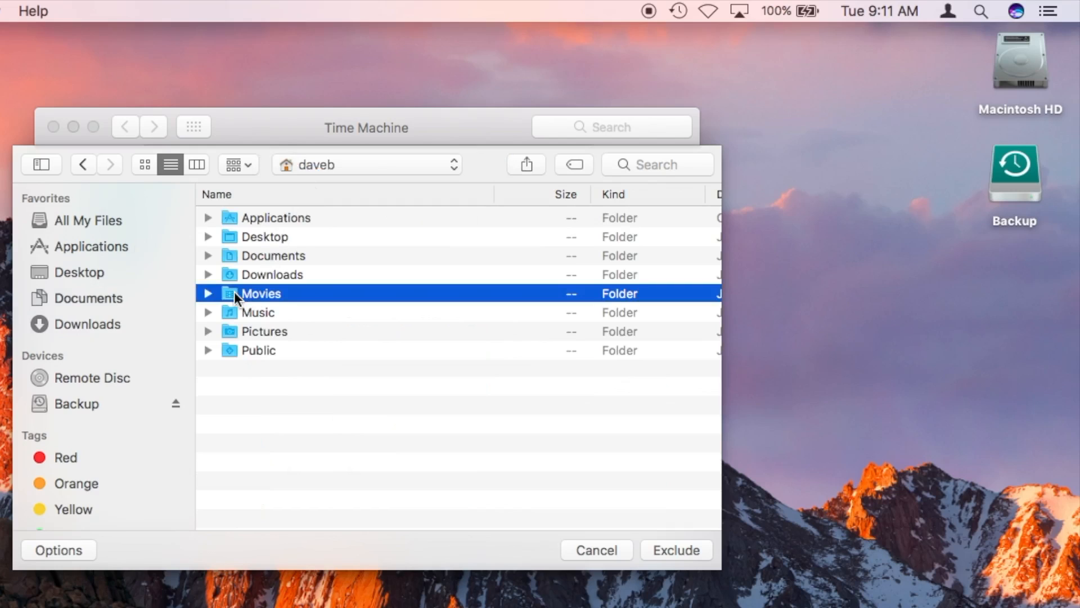
click(669, 551)
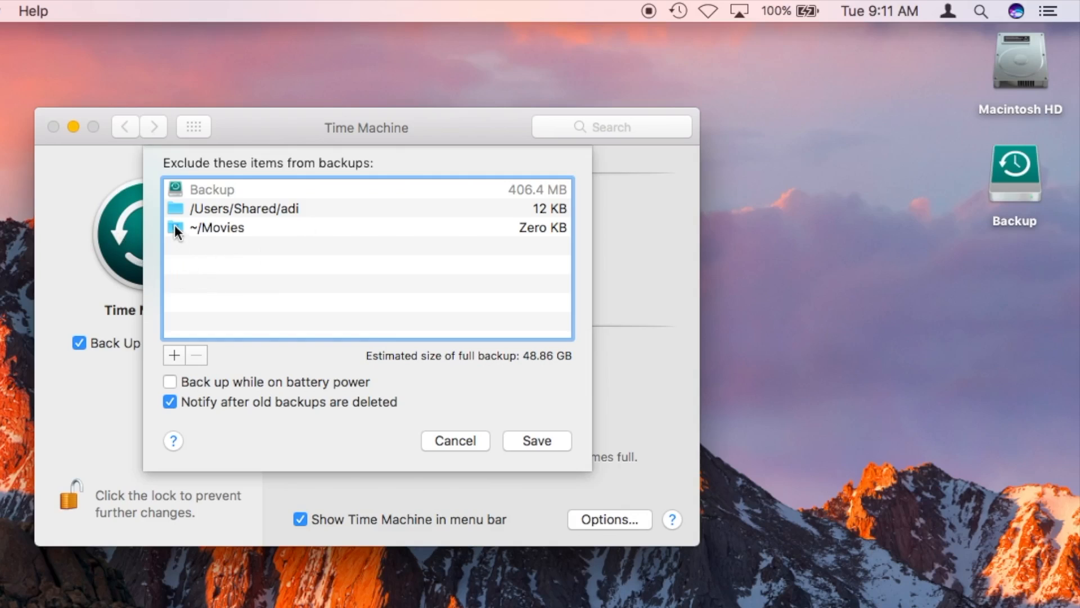
- Remove the Movies folder from the backup exclusions and save the Time Machine options
click(210, 228)
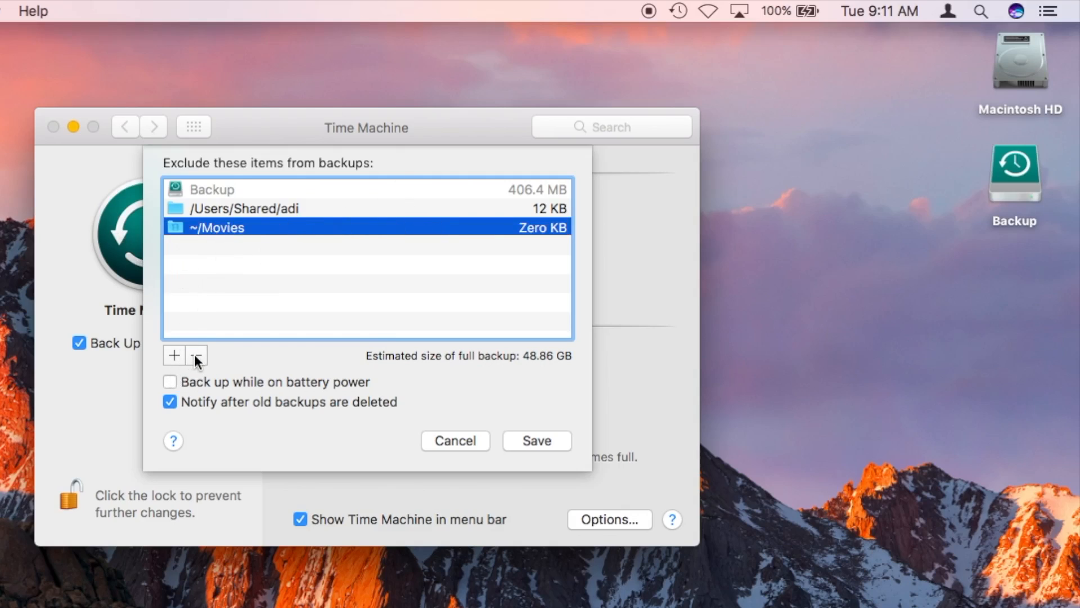
click(196, 355)
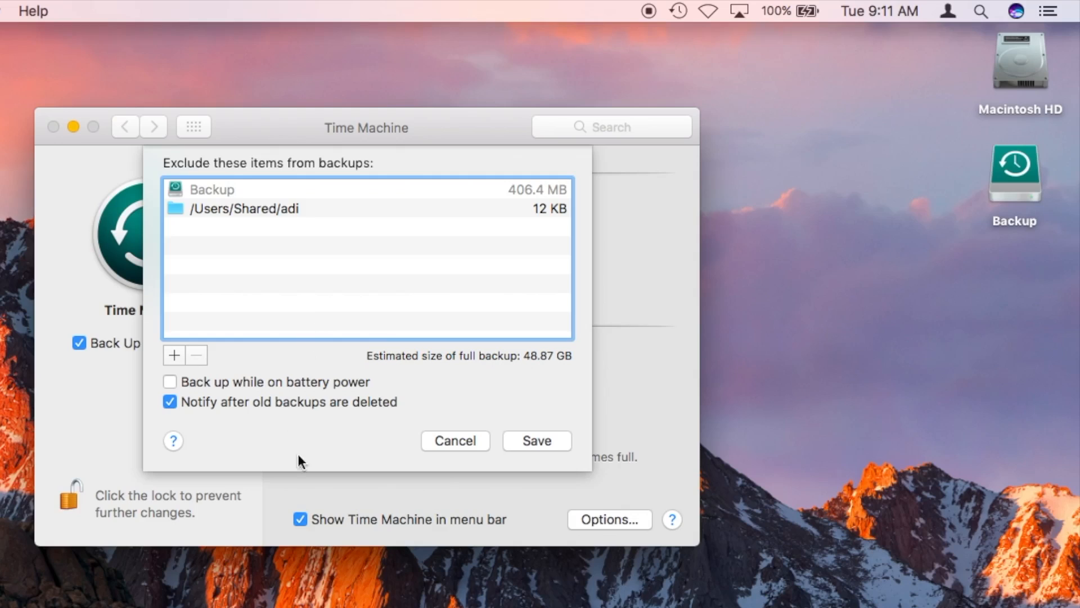
click(548, 438)
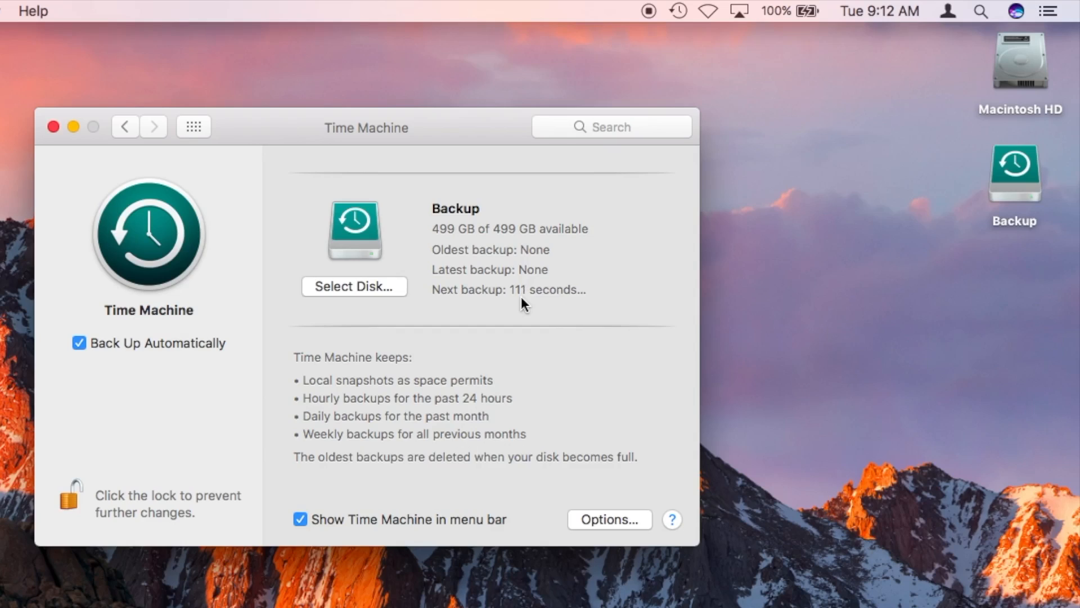
- Start a Time Machine backup immediately and dismiss the encryption notification
click(679, 11)
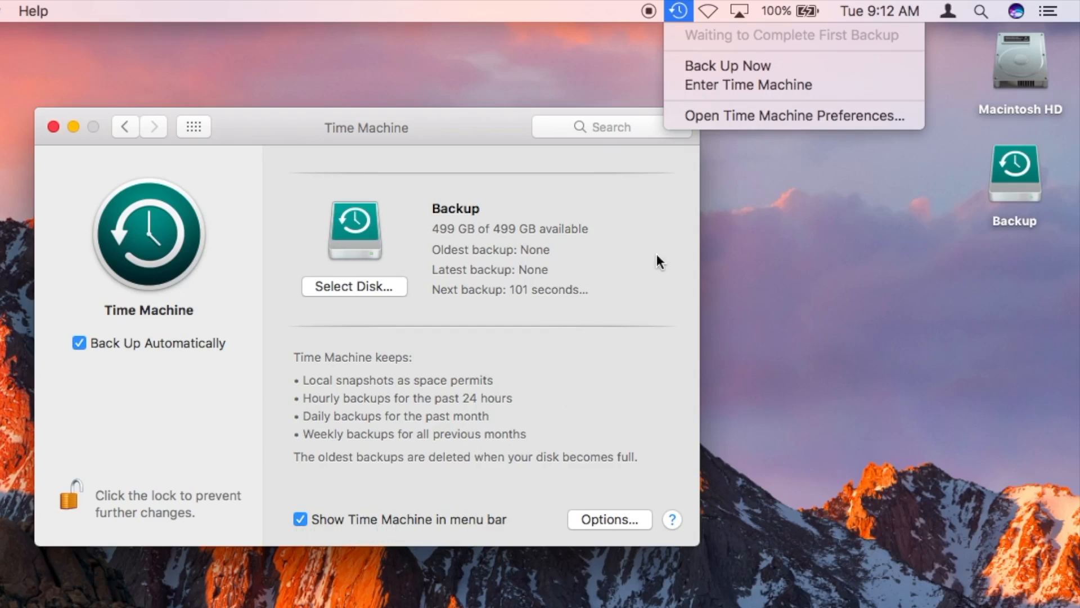
click(729, 65)
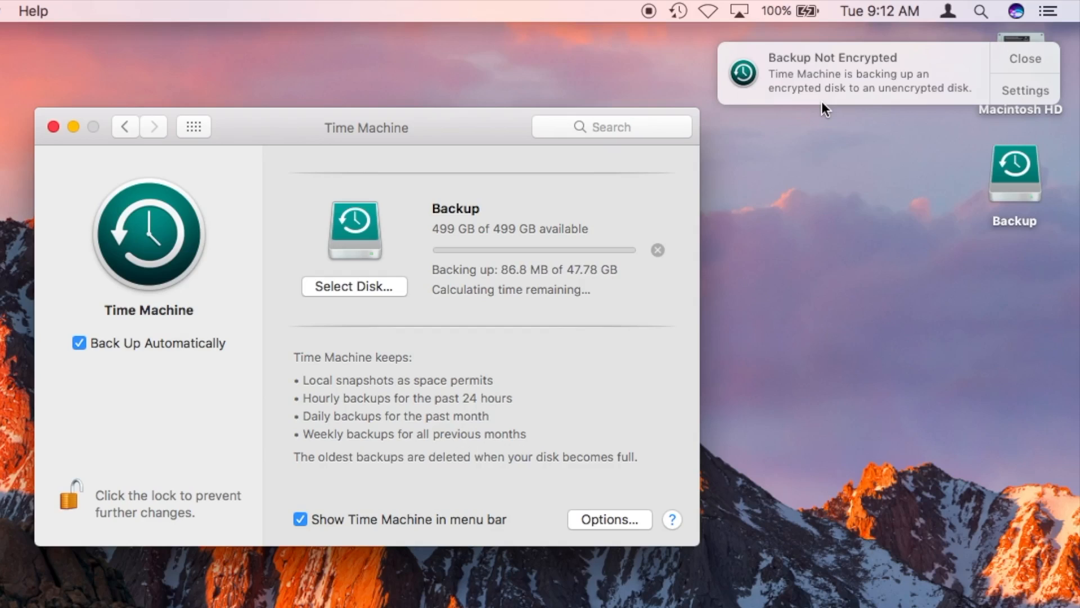
click(1007, 64)
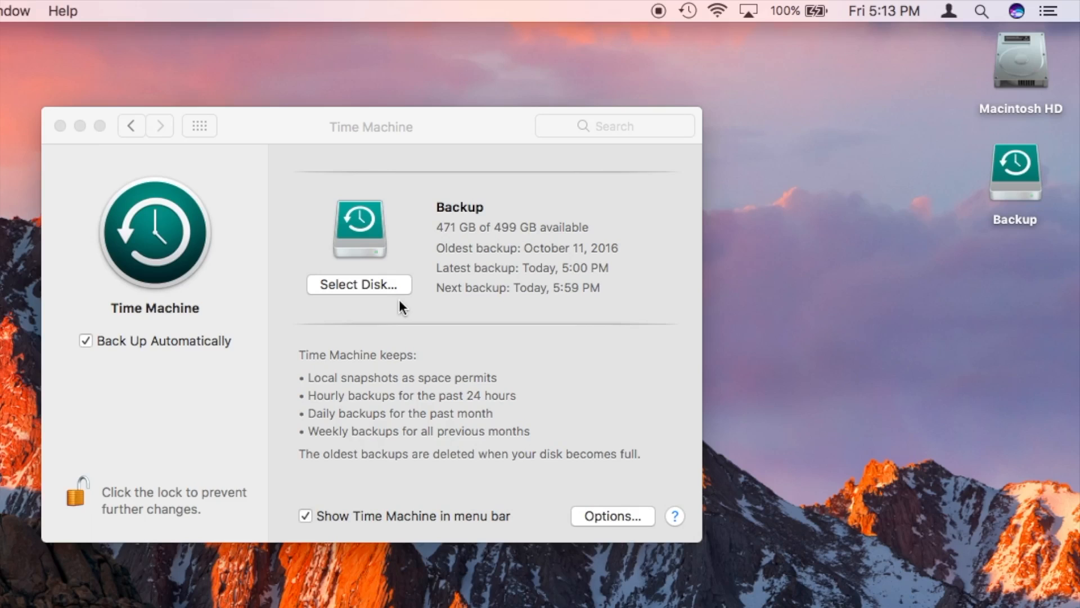
- Check the latest backup status for the Backup disk, and close the Time Machine preferences
click(461, 131)
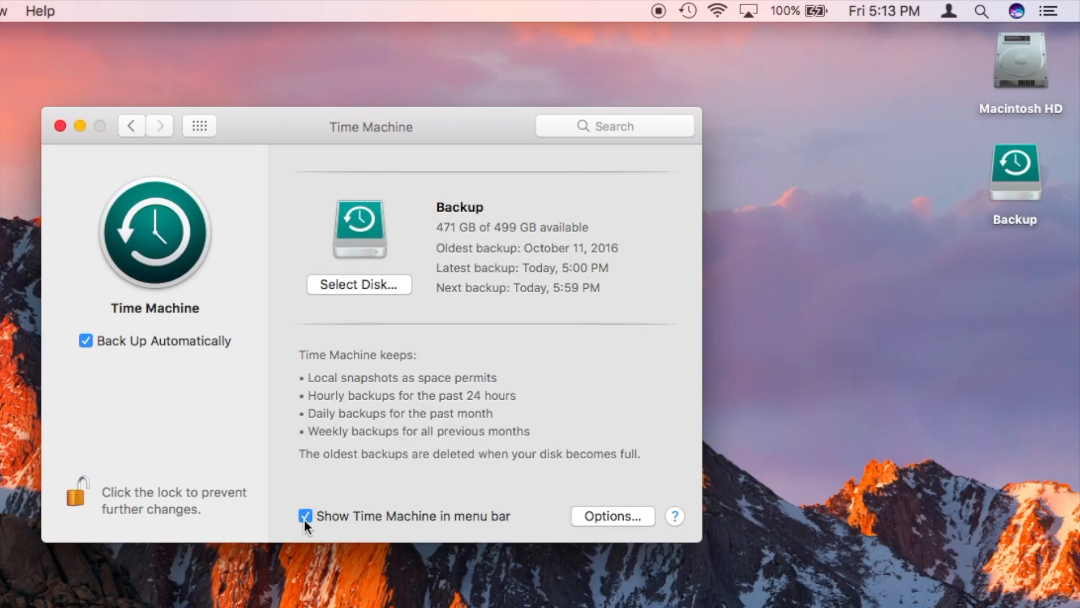
click(688, 12)
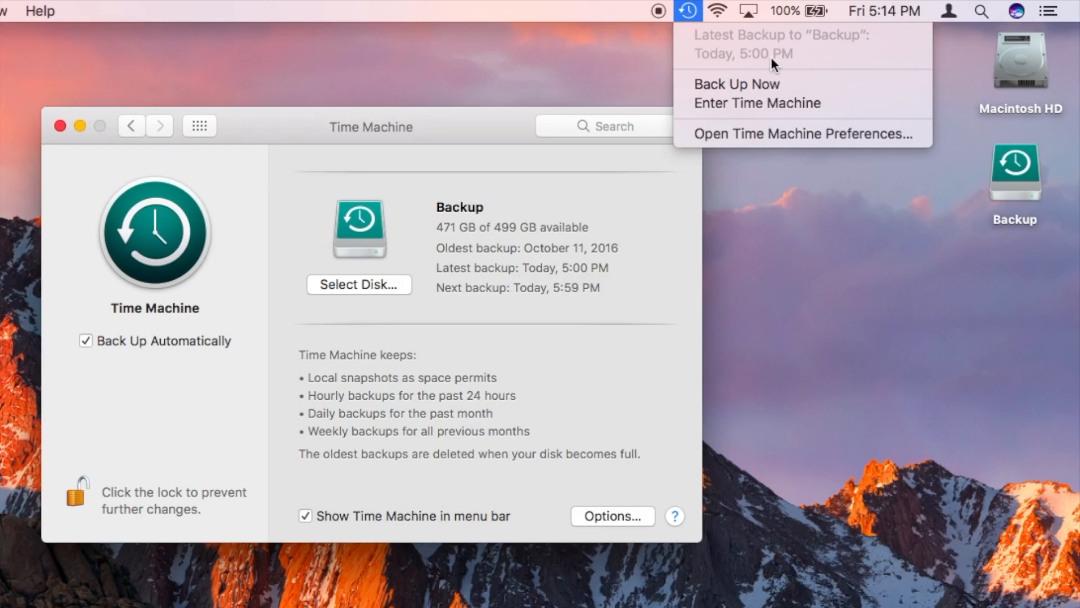
click(485, 120)
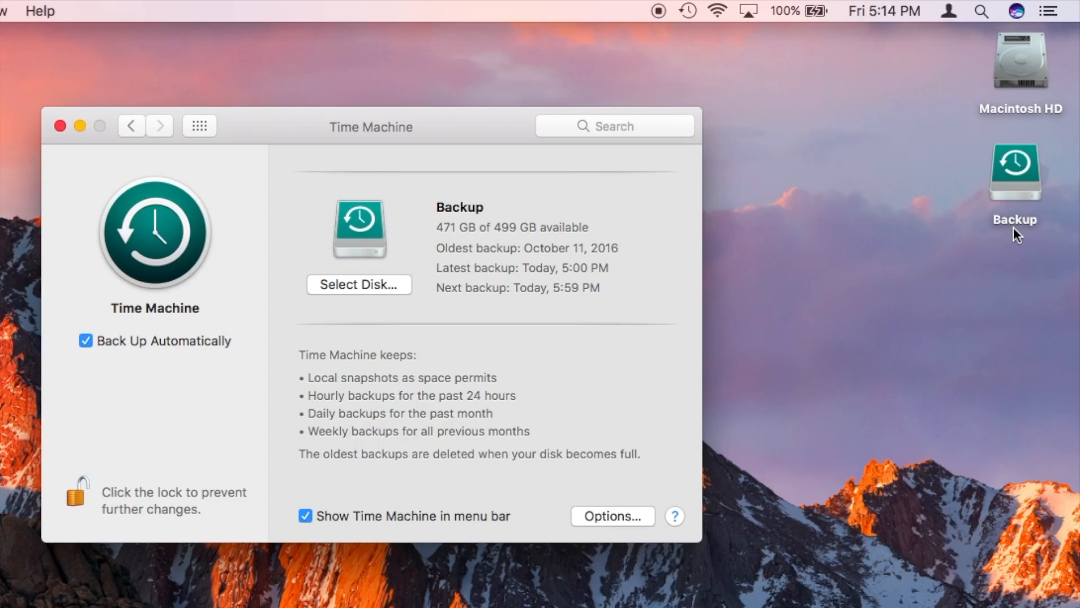
click(61, 125)
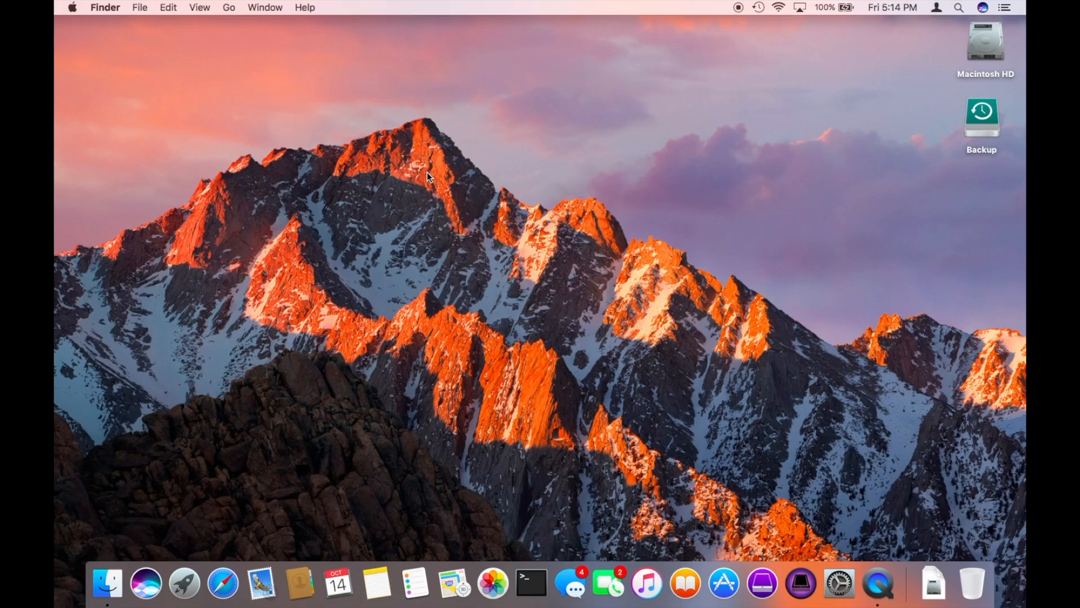
- Open the Documents folder in a new Finder window and inspect the contents of Demo Folder
key(super+n)
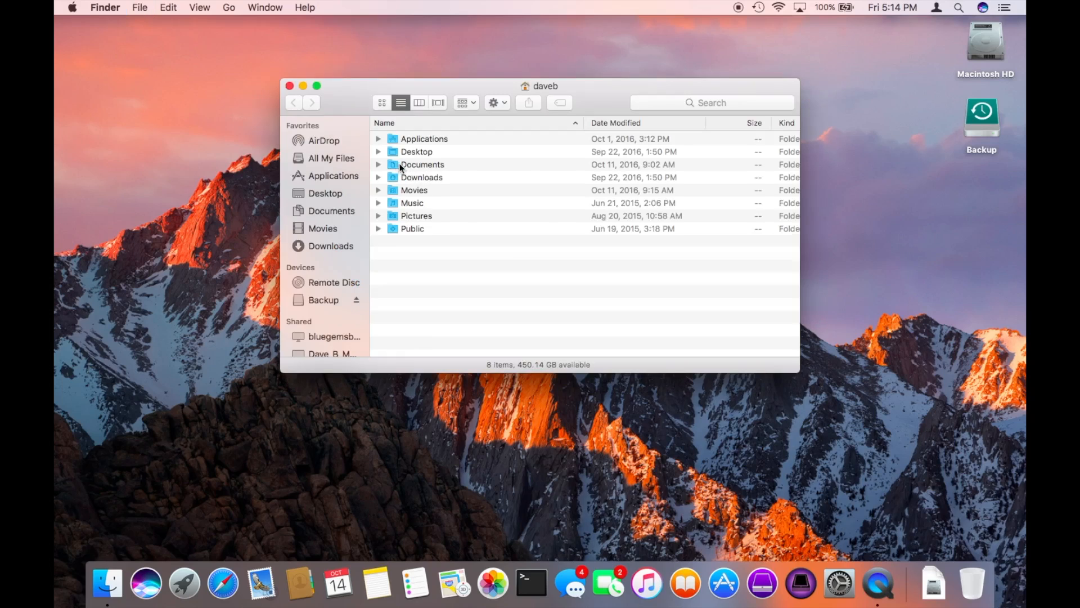
double_click(392, 165)
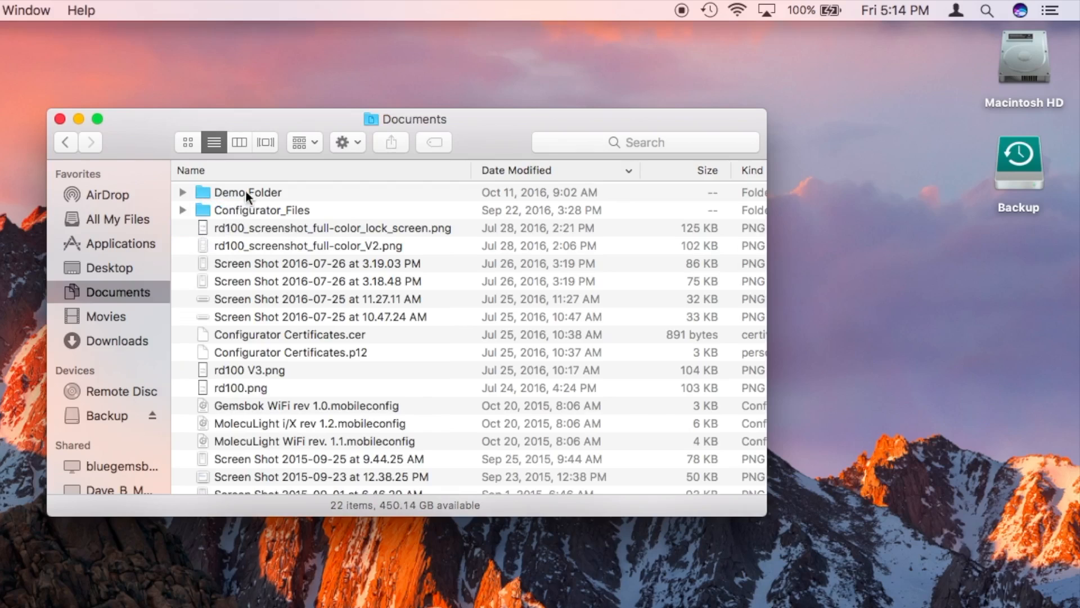
click(183, 193)
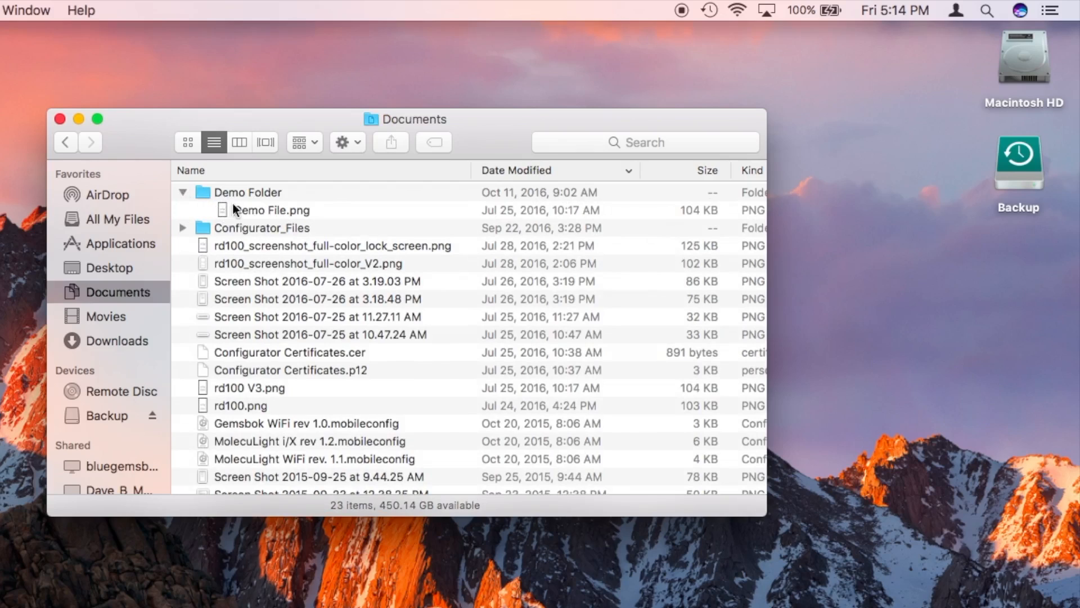
click(183, 193)
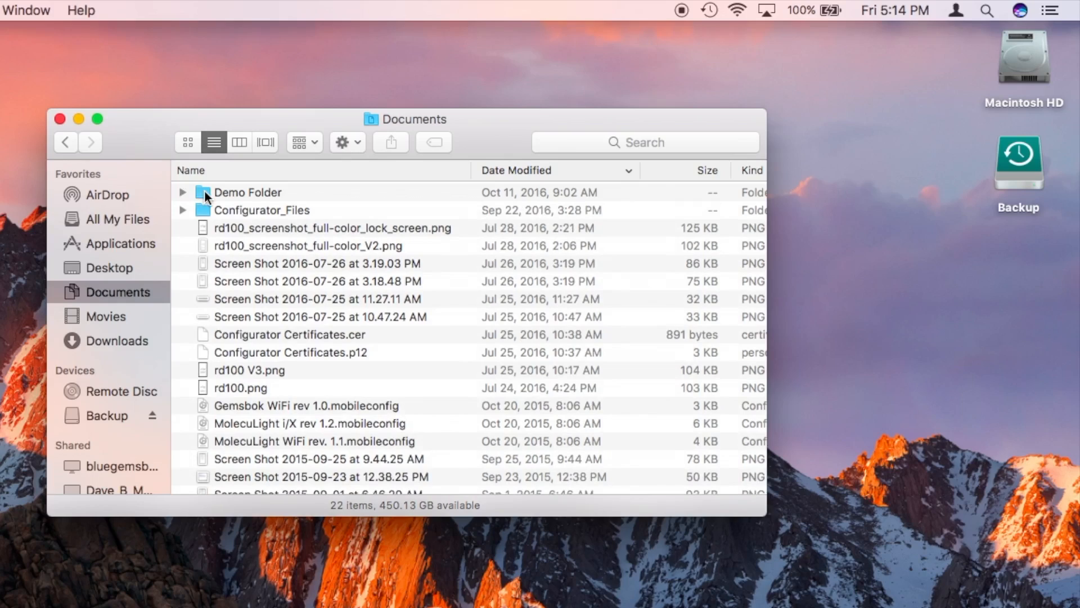
- Permanently delete Demo Folder from Documents by trashing it and emptying the Trash, then close the window
click(204, 190)
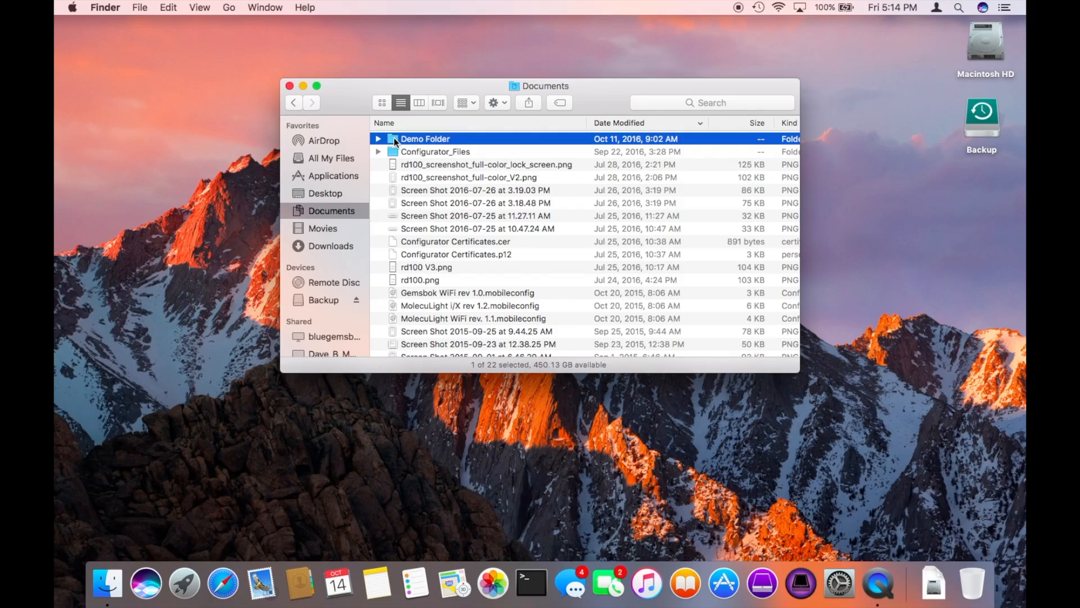
drag(204, 190, 905, 607)
drag(901, 518, 975, 582)
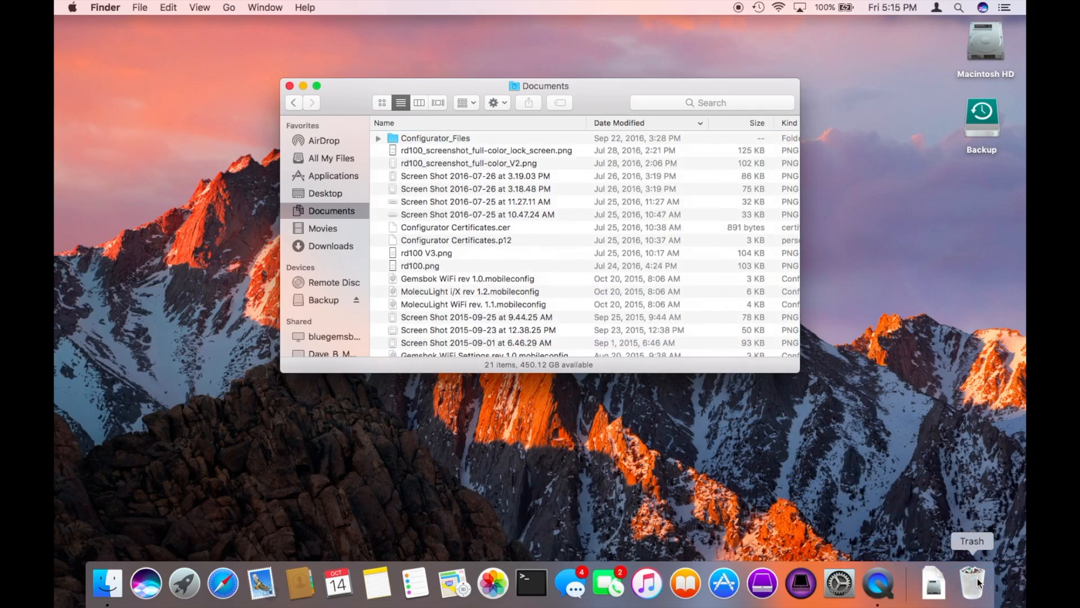
right_click(977, 581)
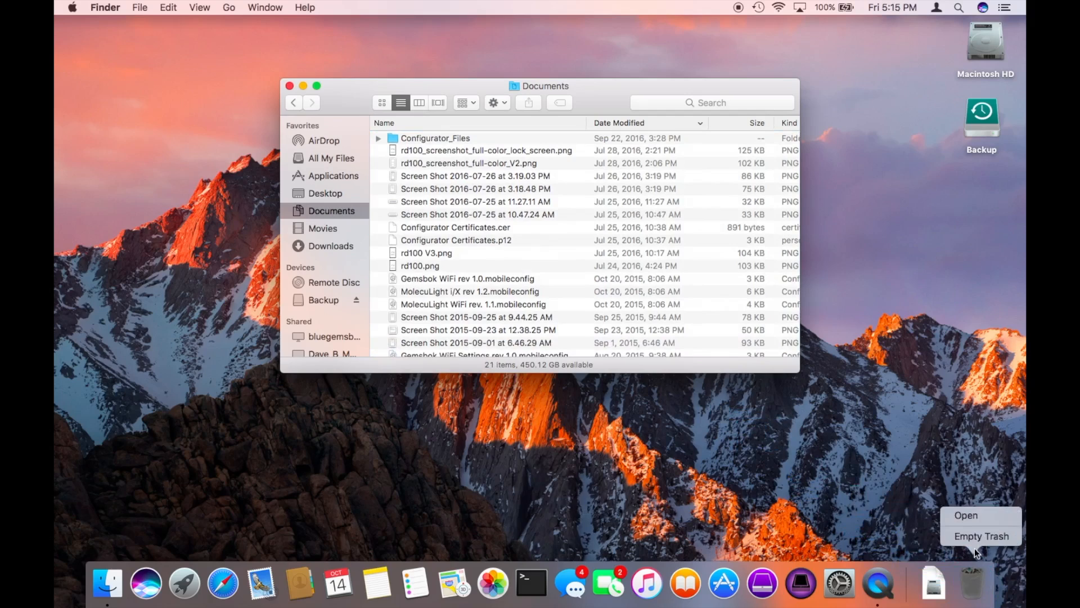
click(972, 537)
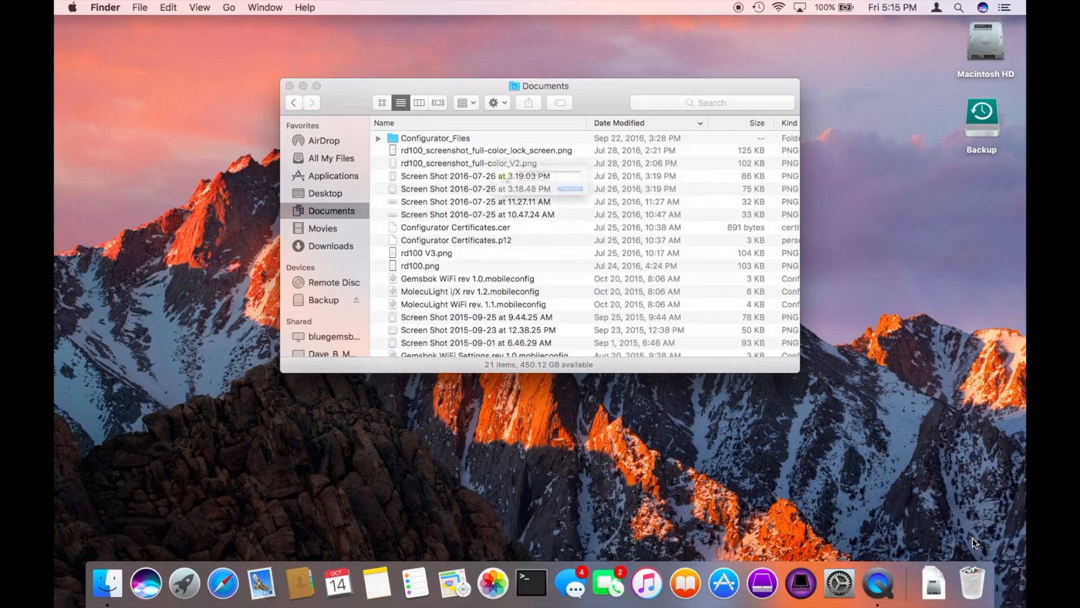
click(647, 215)
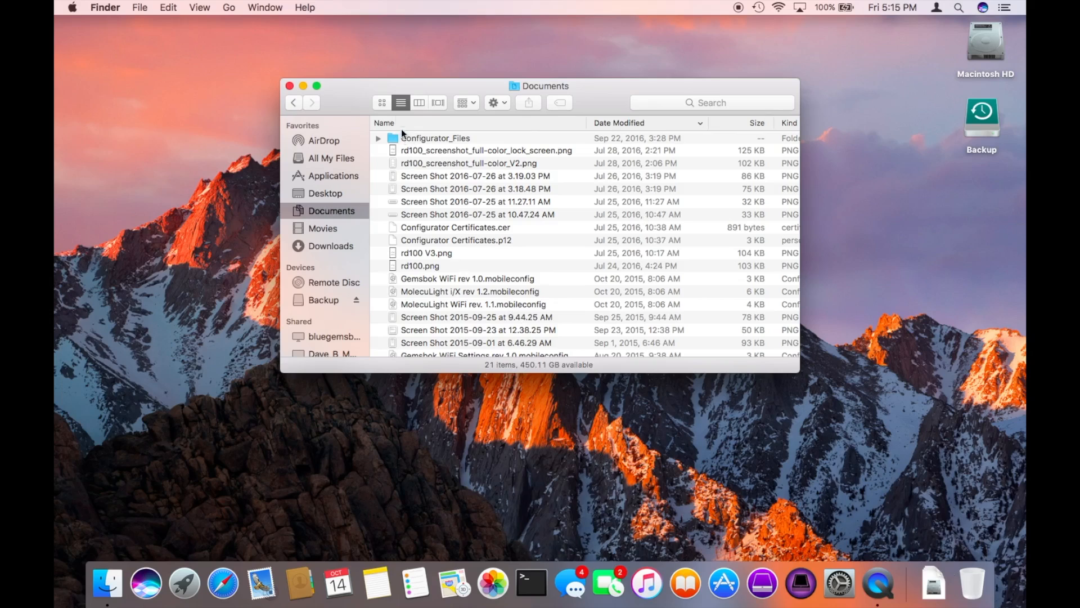
click(289, 86)
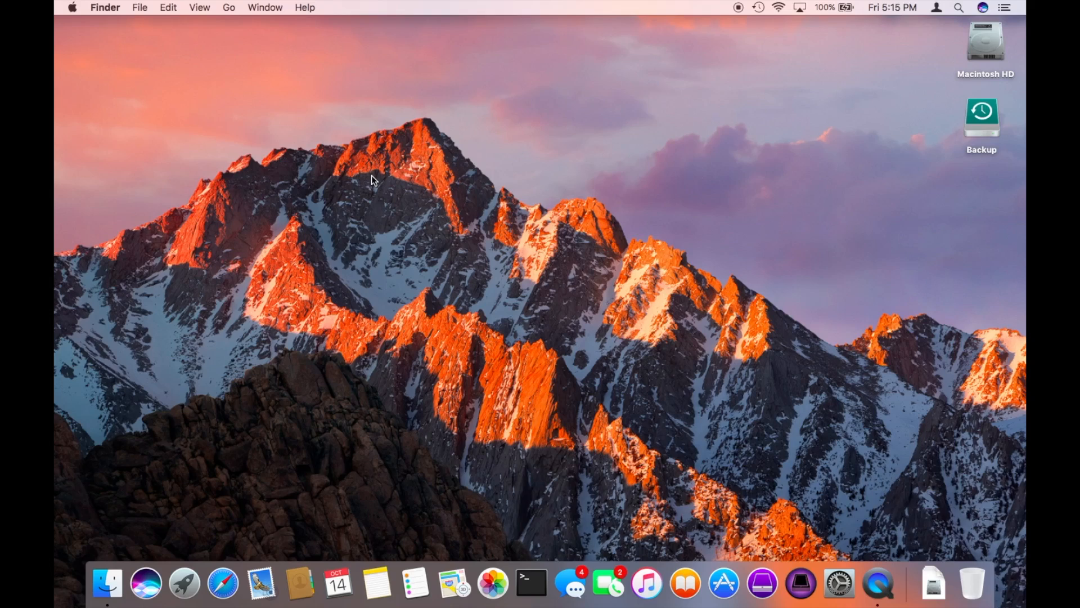
- Open the Documents folder in a new Finder window and enter Time Machine from there
key(super+n)
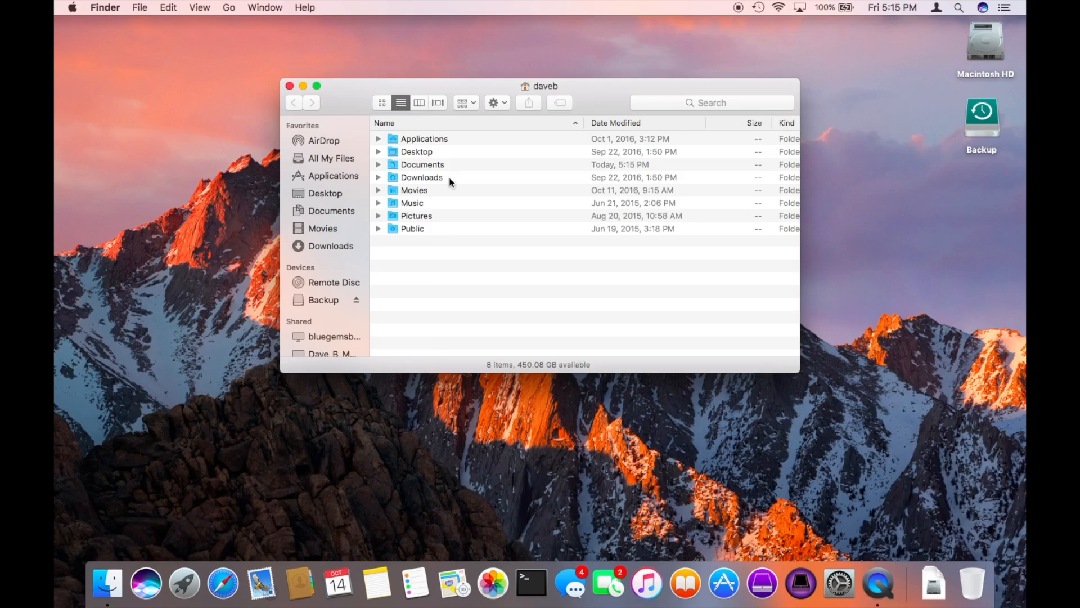
double_click(395, 164)
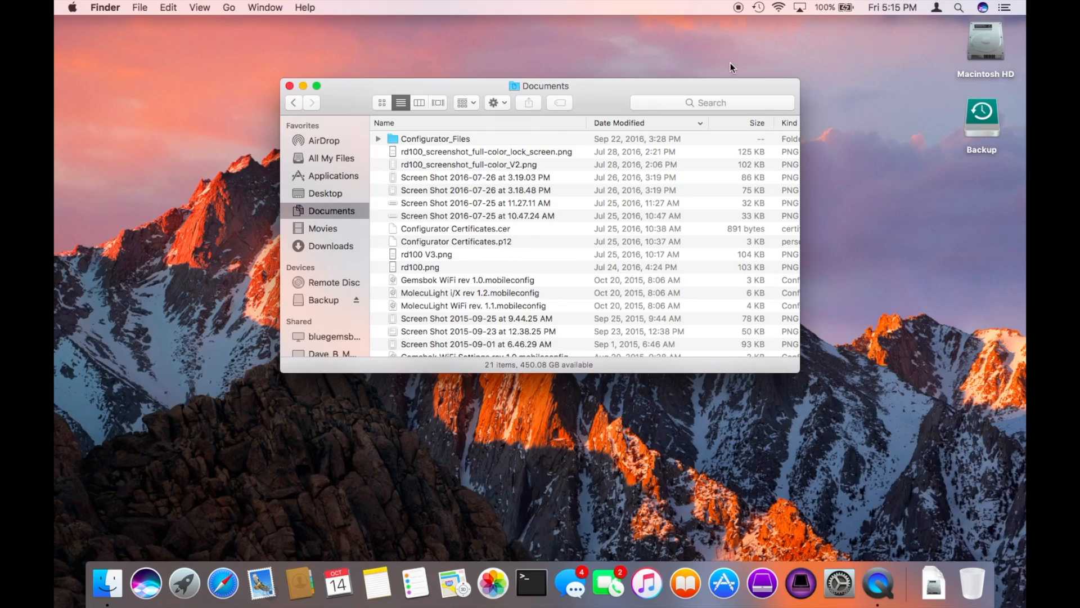
click(759, 8)
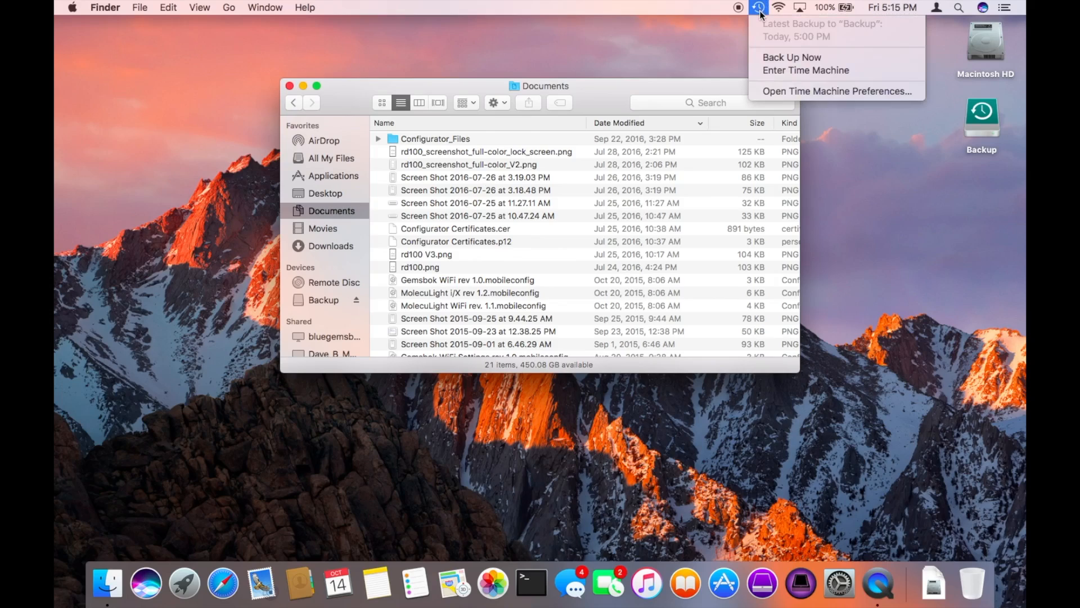
click(764, 70)
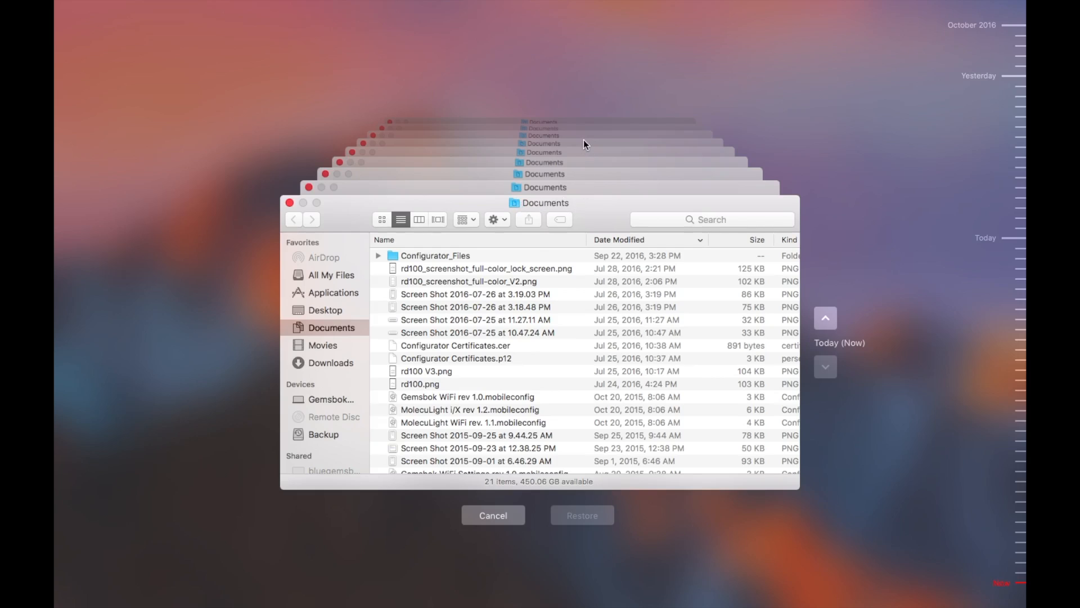
- Restore Demo Folder to Documents from the backup made today at 5:00 PM and check its contents
click(826, 318)
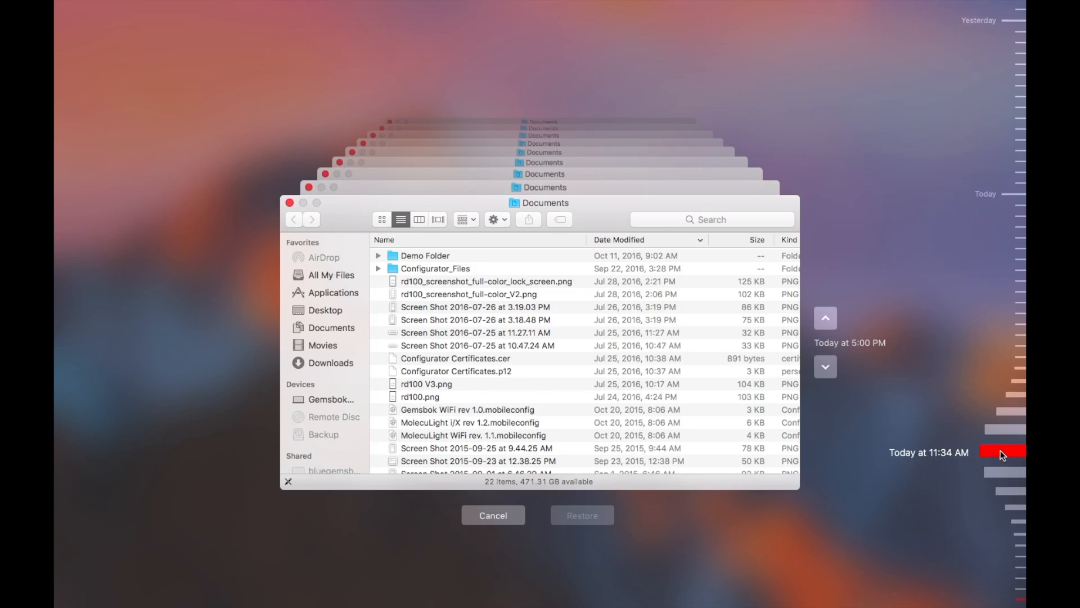
click(393, 254)
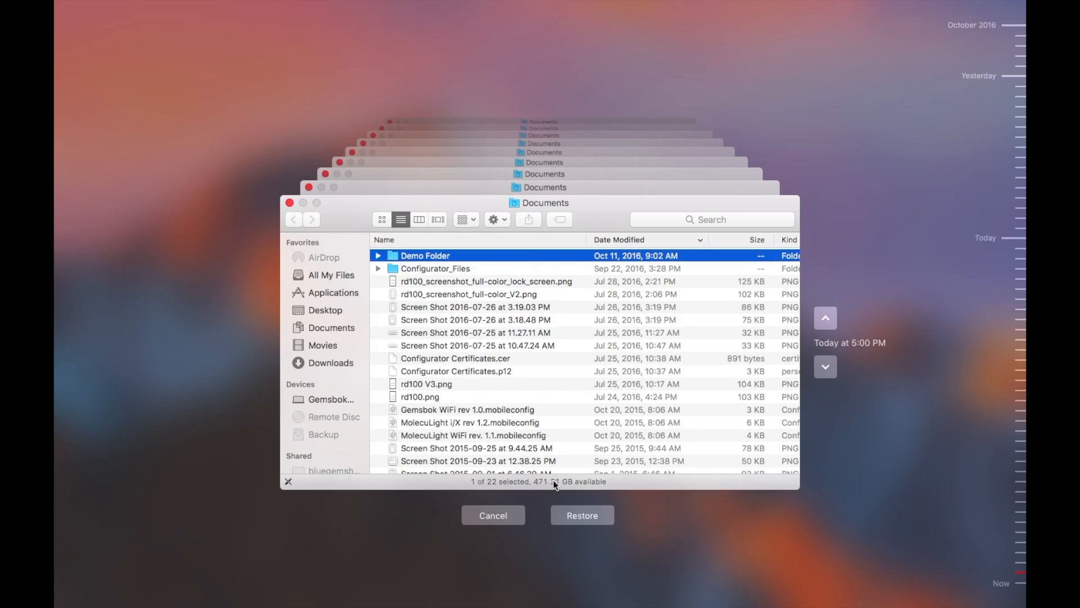
click(583, 515)
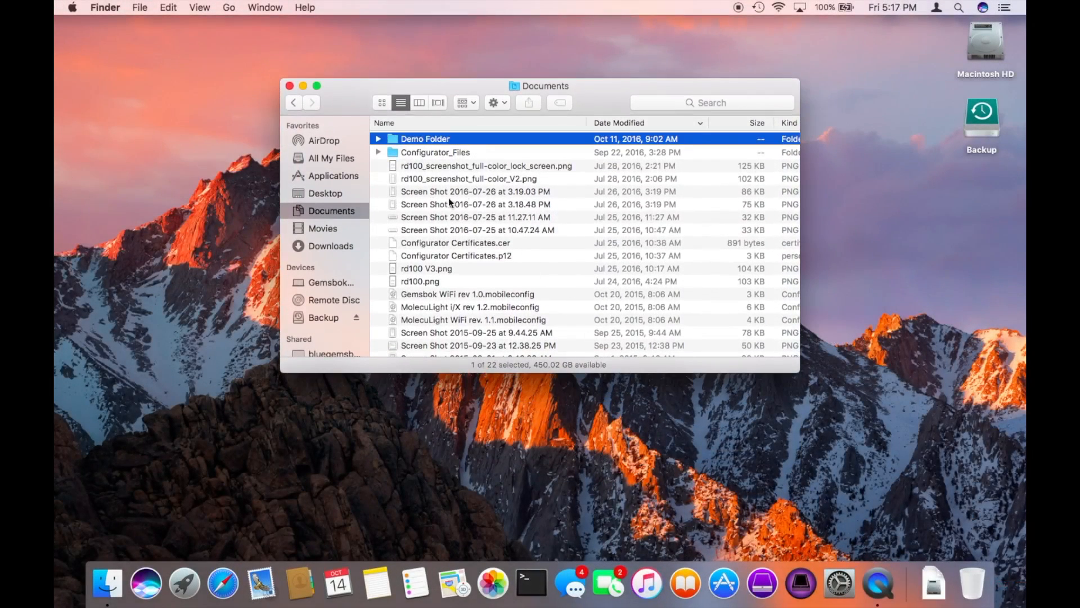
click(378, 138)
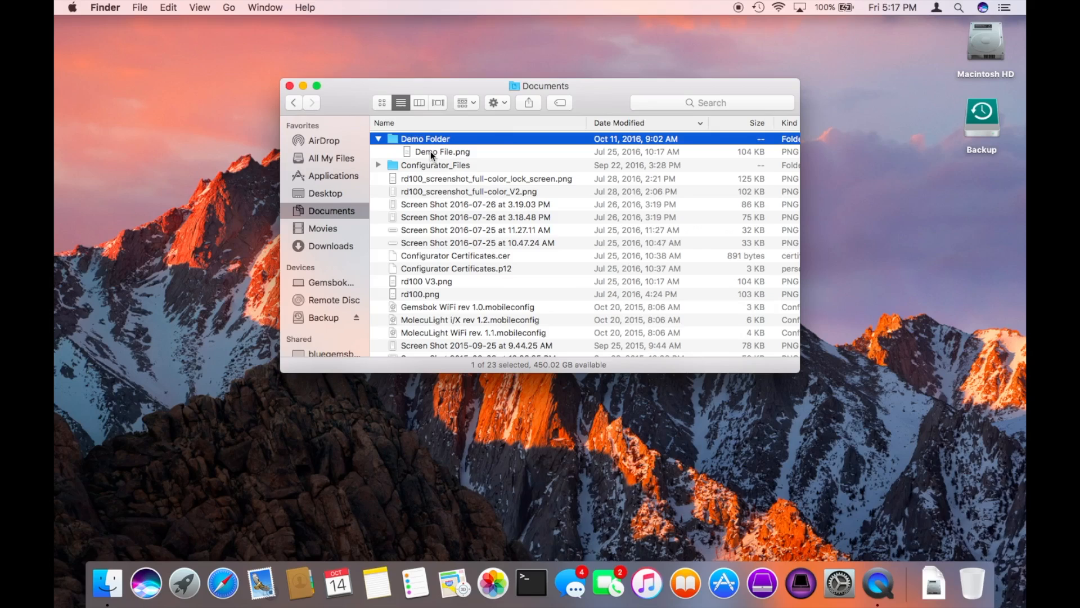
click(378, 139)
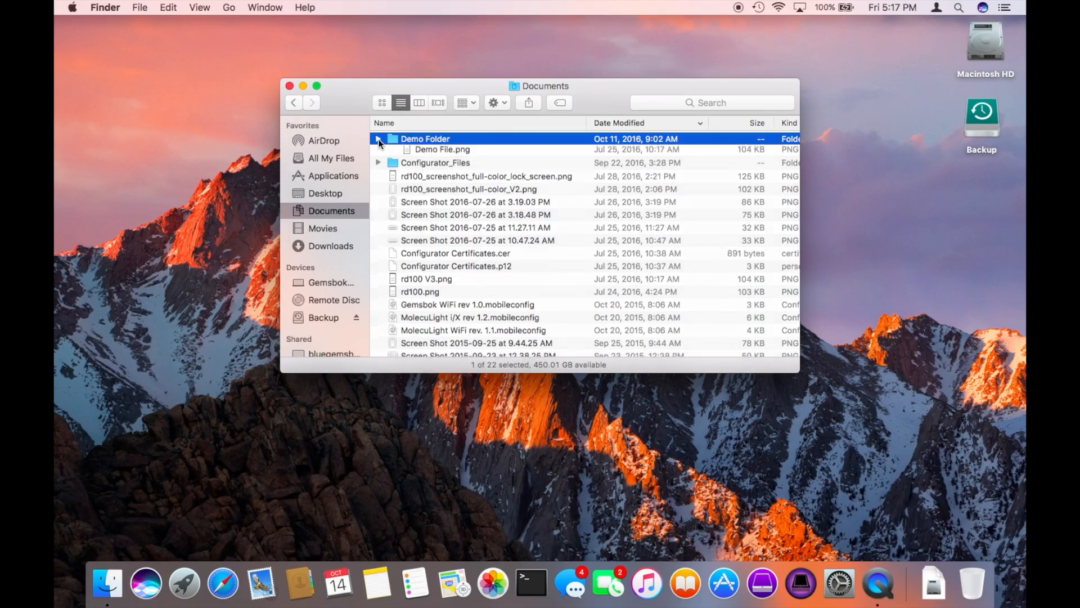